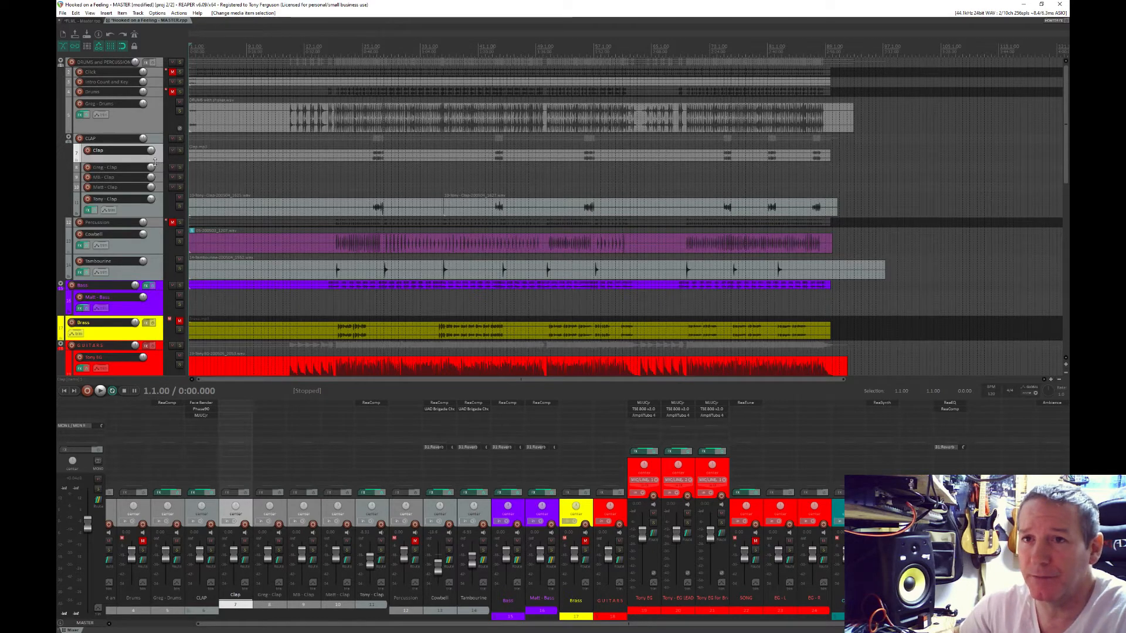
- Enlarge the Clap track and examine its first group of claps, around bar 27, against the clap recording below
left_click_drag(154, 163, 143, 228)
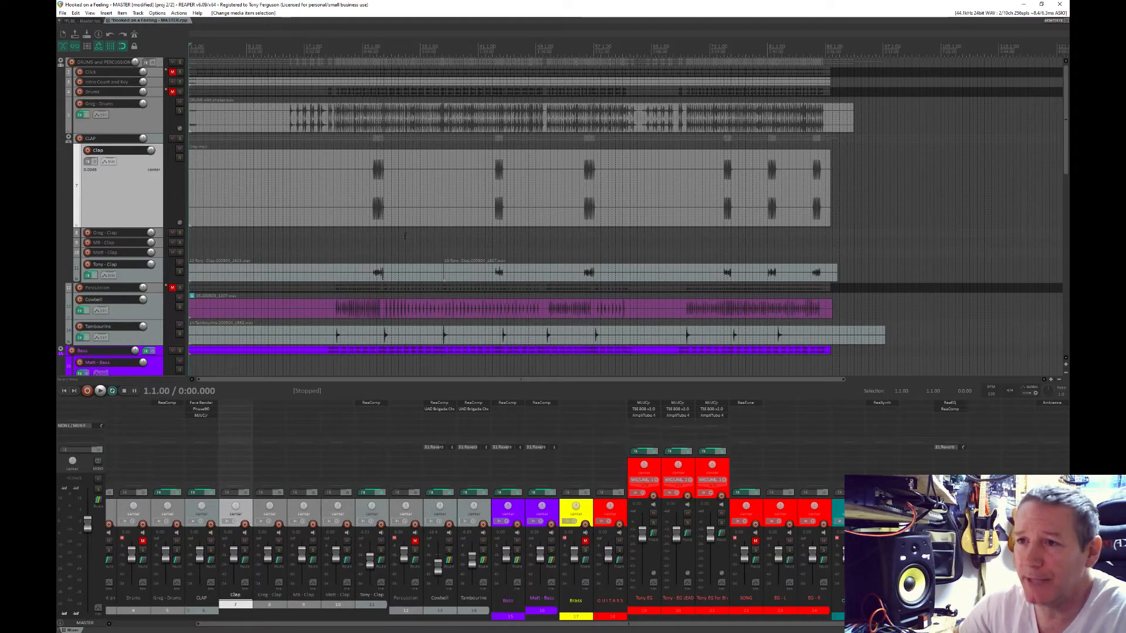
scroll(401, 238, "up", 6)
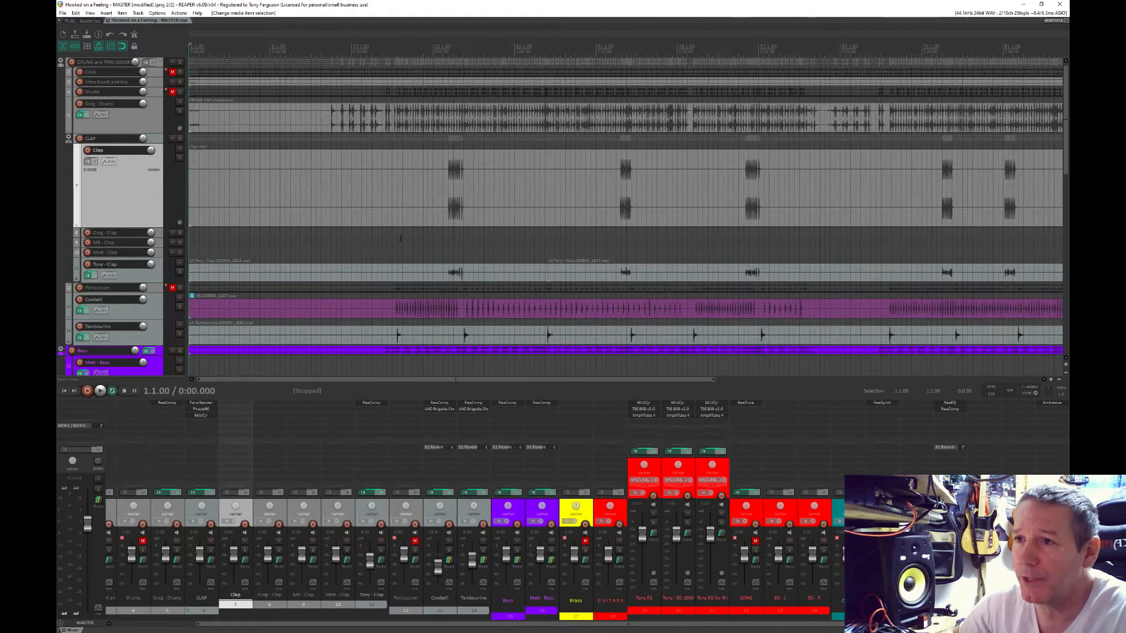
scroll(370, 294, "down", 4)
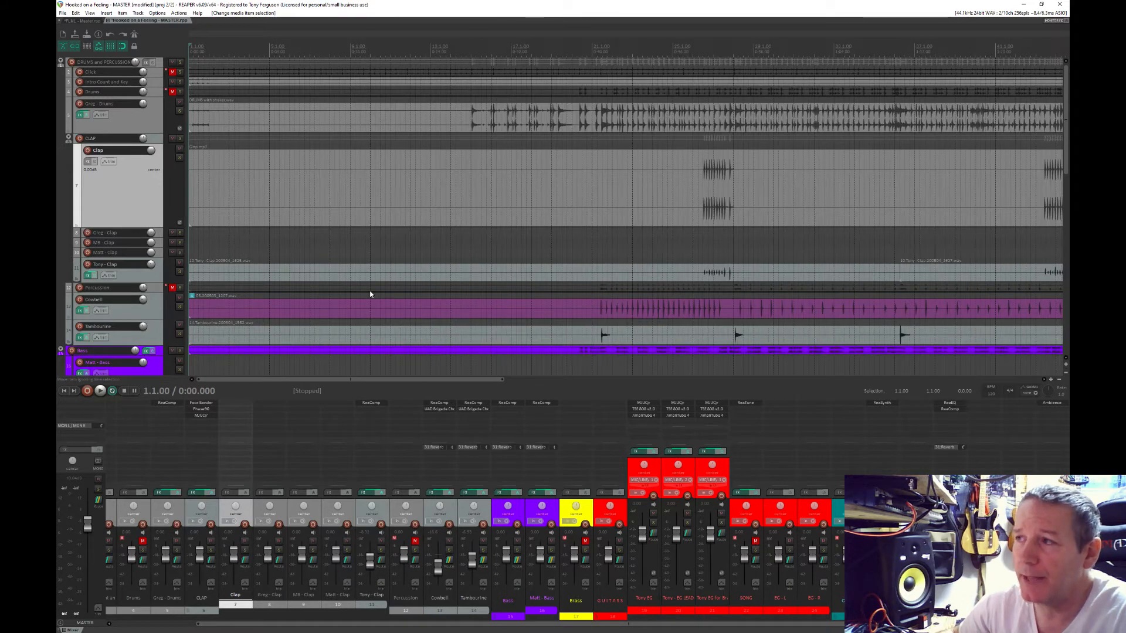
left_click(564, 183)
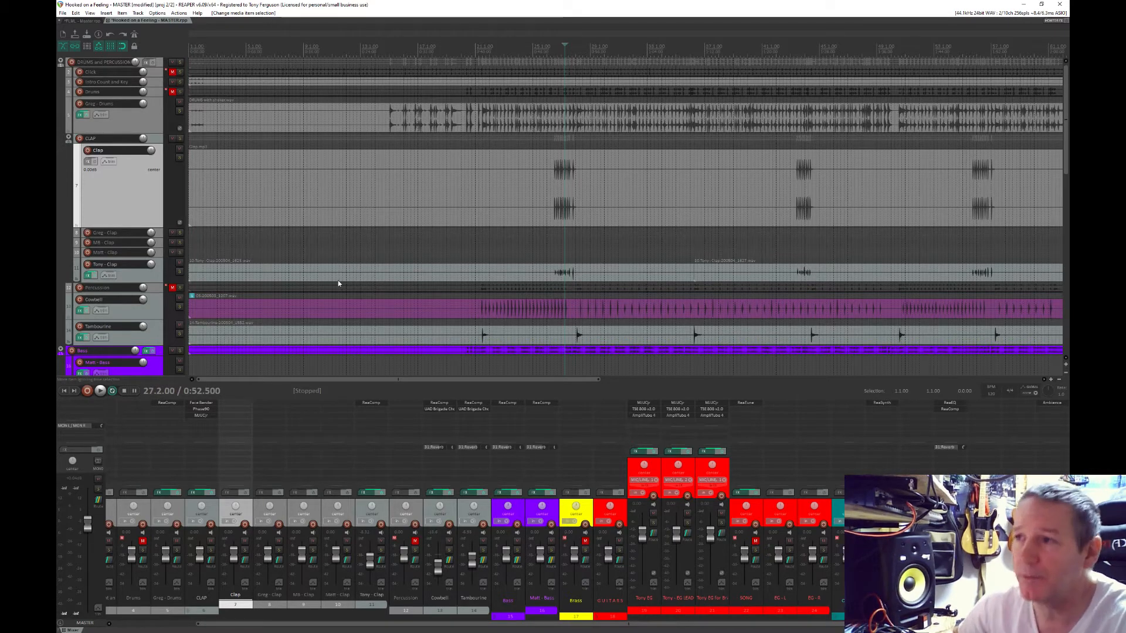
scroll(380, 284, "up", 1)
scroll(380, 284, "up", 4)
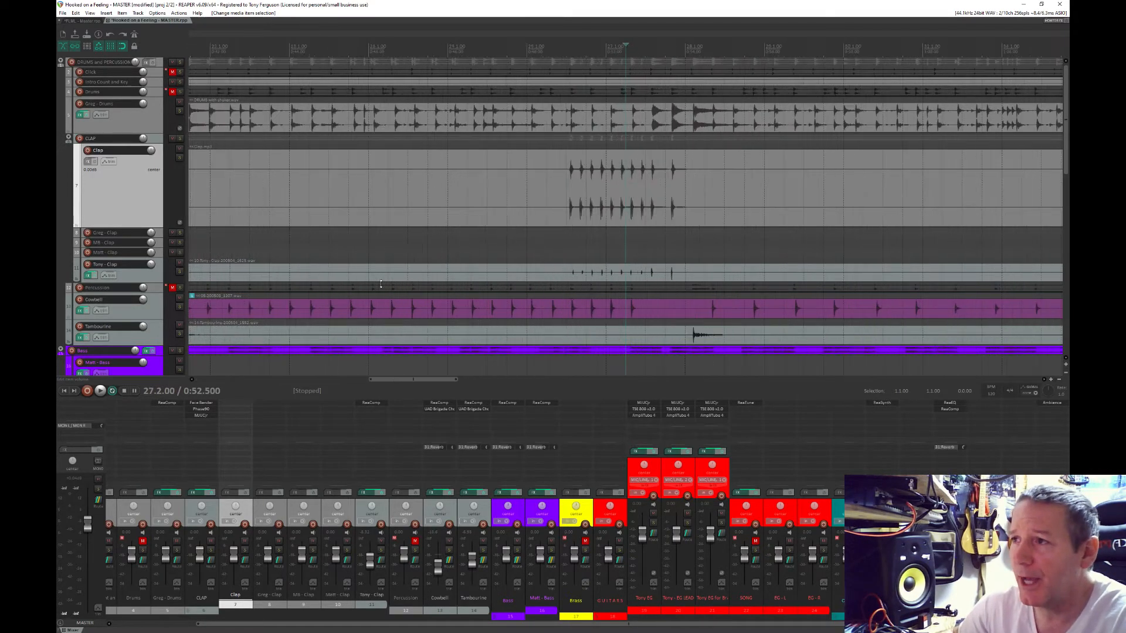
scroll(381, 284, "up", 4)
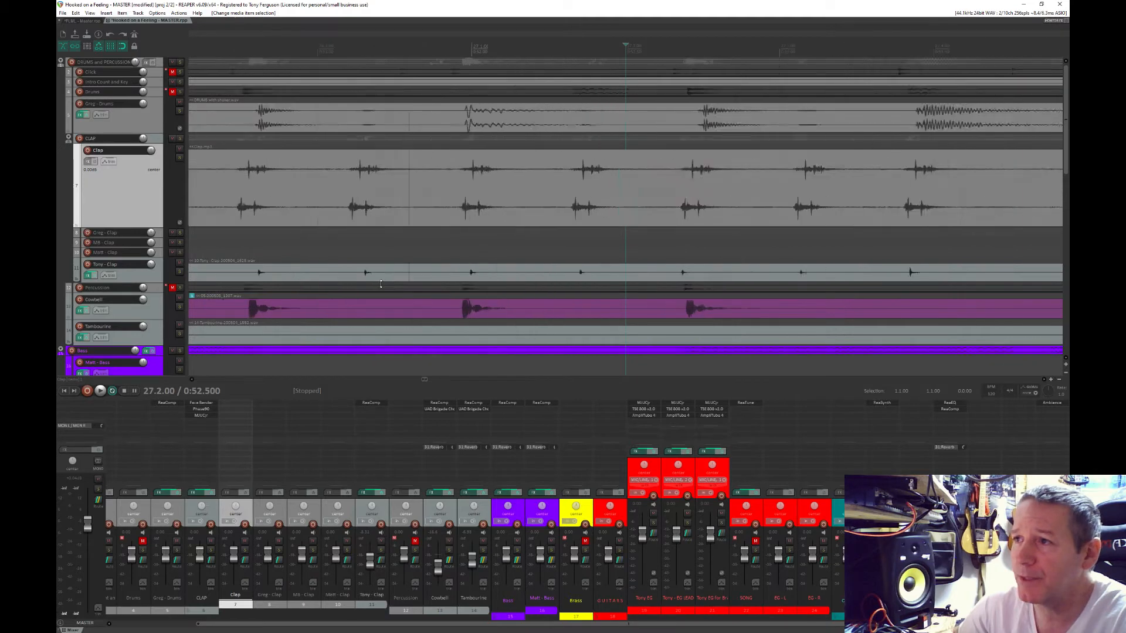
scroll(380, 284, "down", 3)
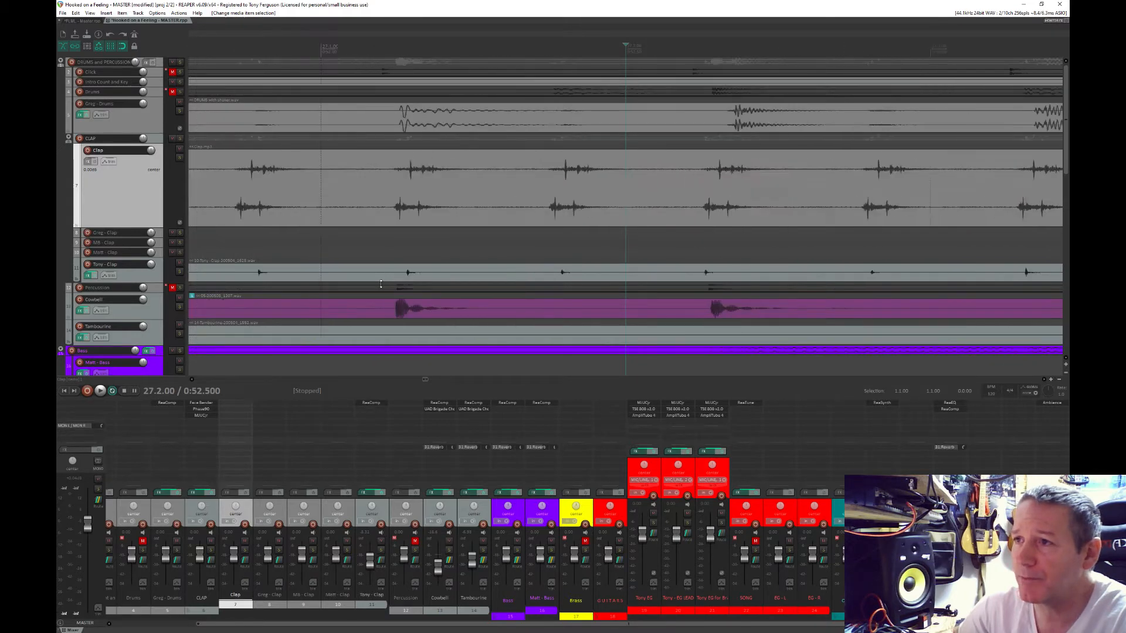
scroll(380, 284, "down", 4)
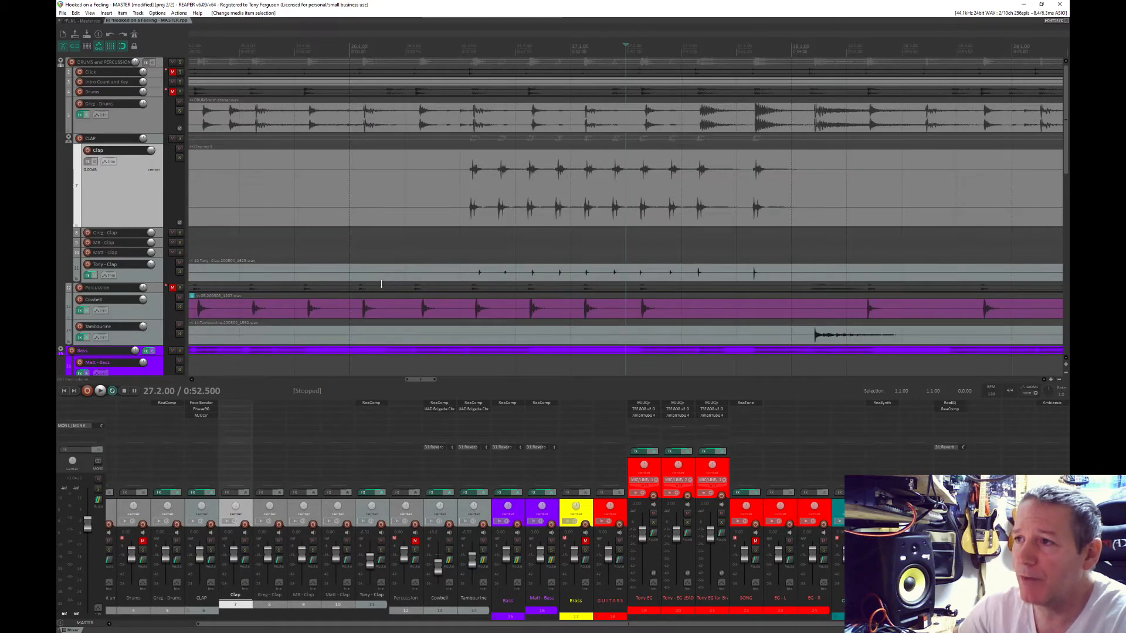
scroll(381, 284, "down", 2)
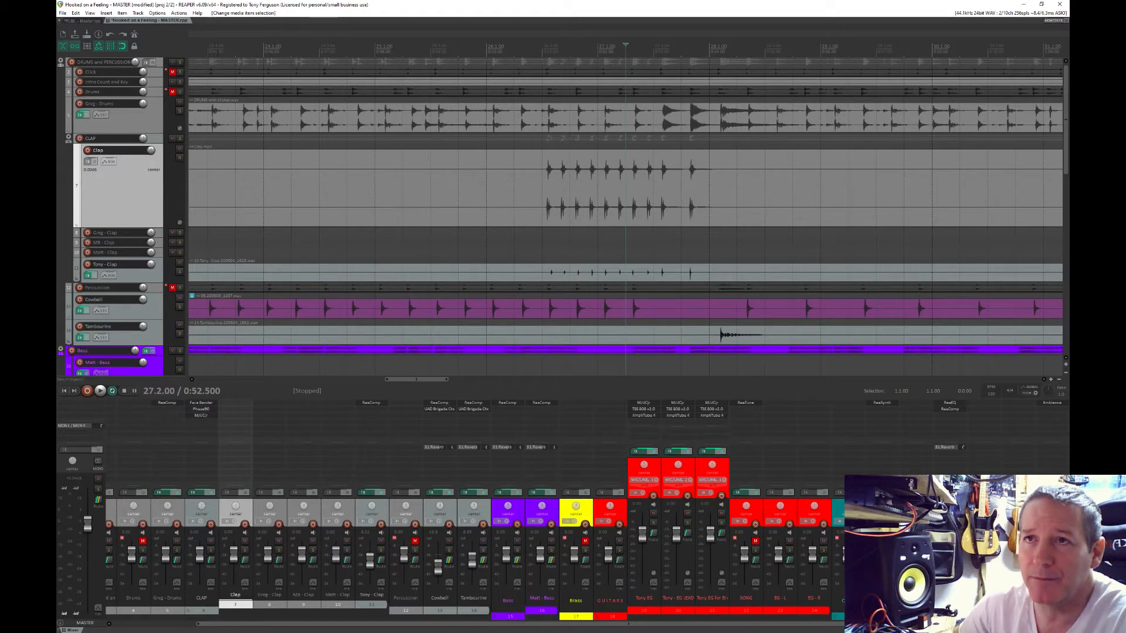
- Play the song from position 23.3.00 through the first clap passage, and pause playback after it
left_click(208, 183)
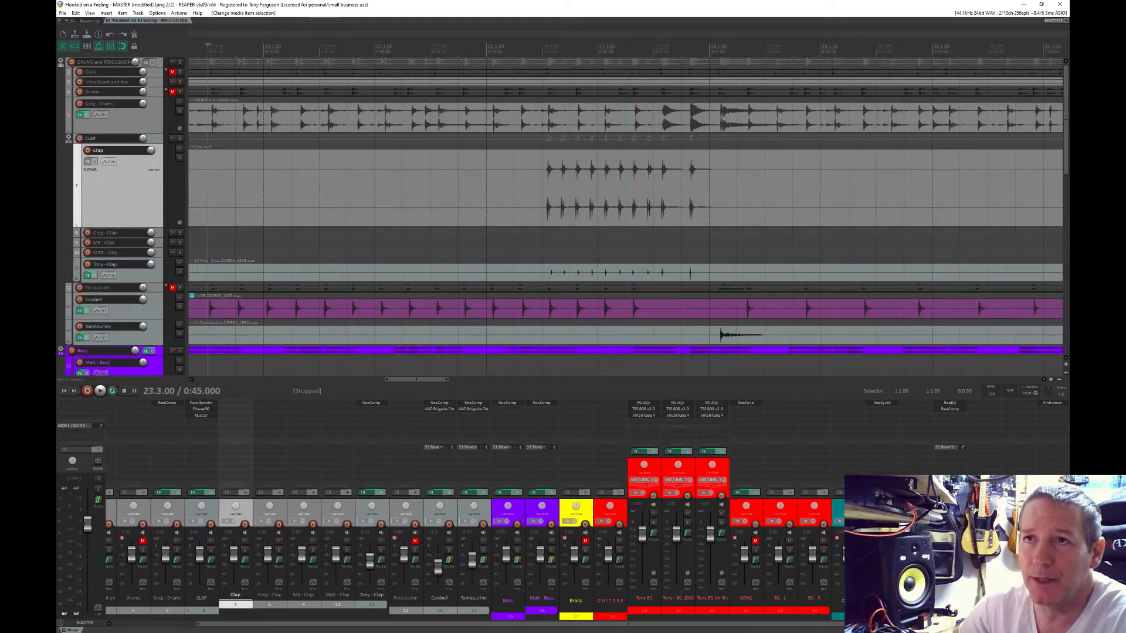
left_click(100, 391)
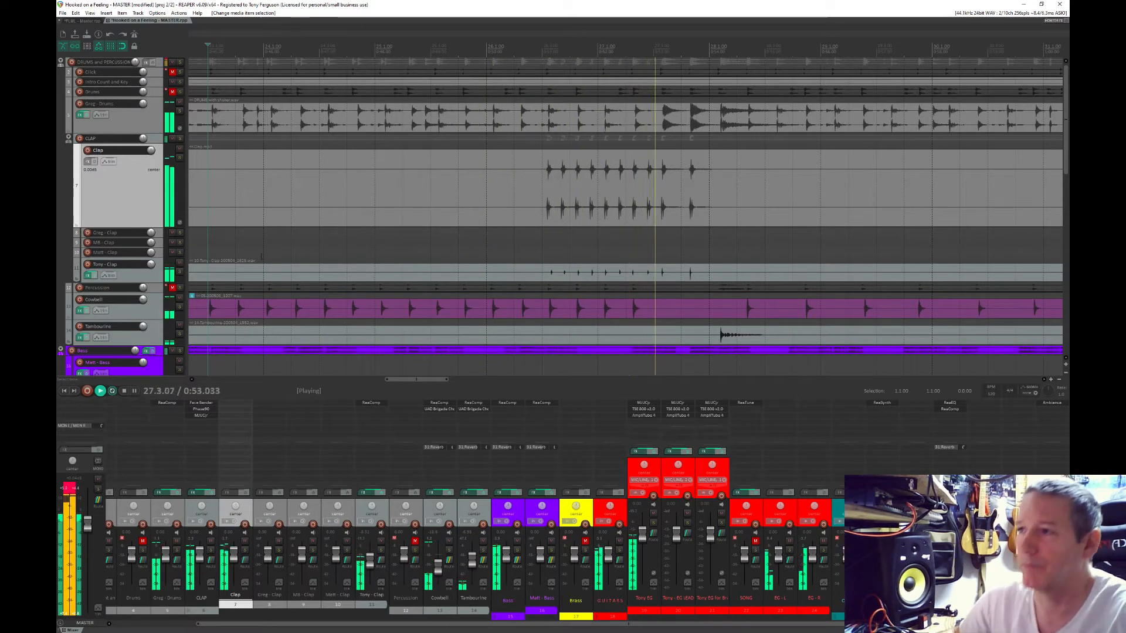
scroll(368, 218, "up", 2)
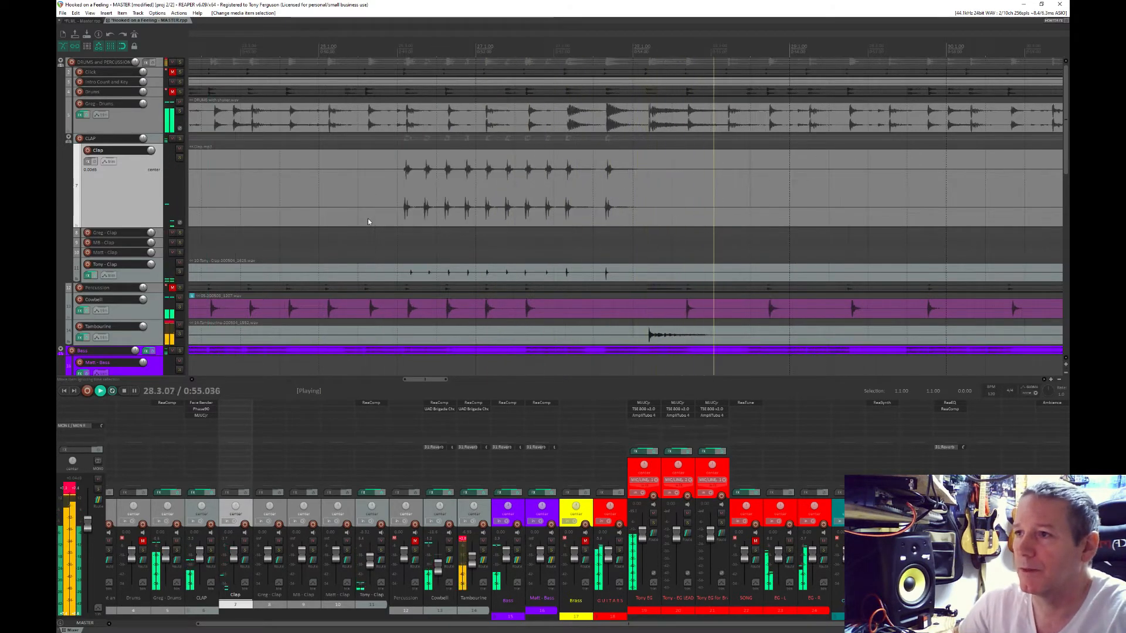
left_click(200, 52)
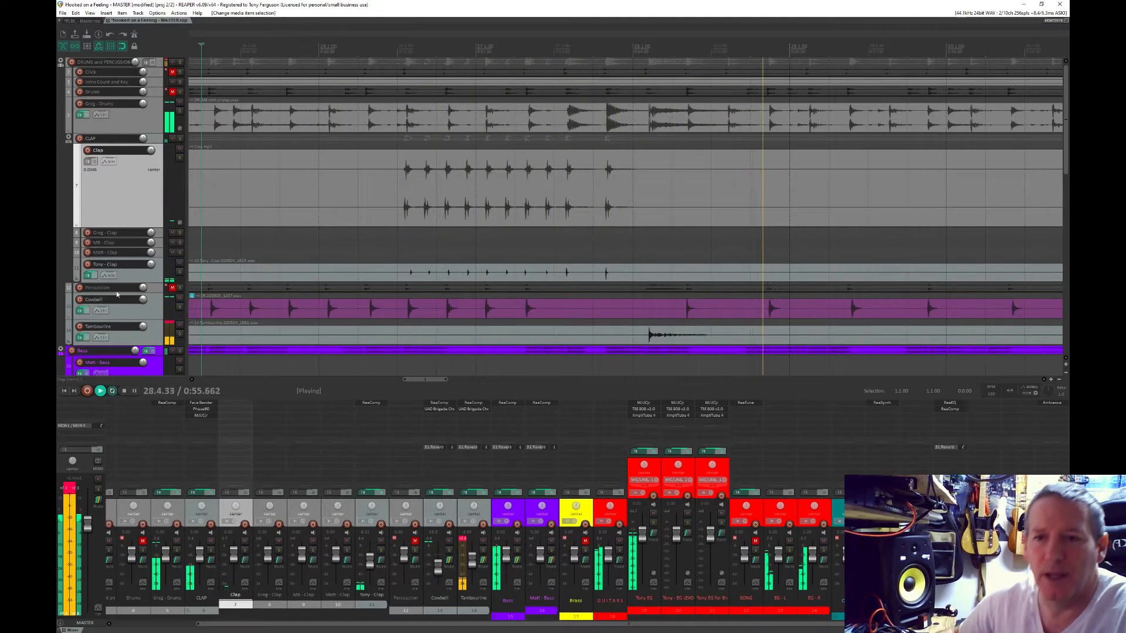
left_click(134, 391)
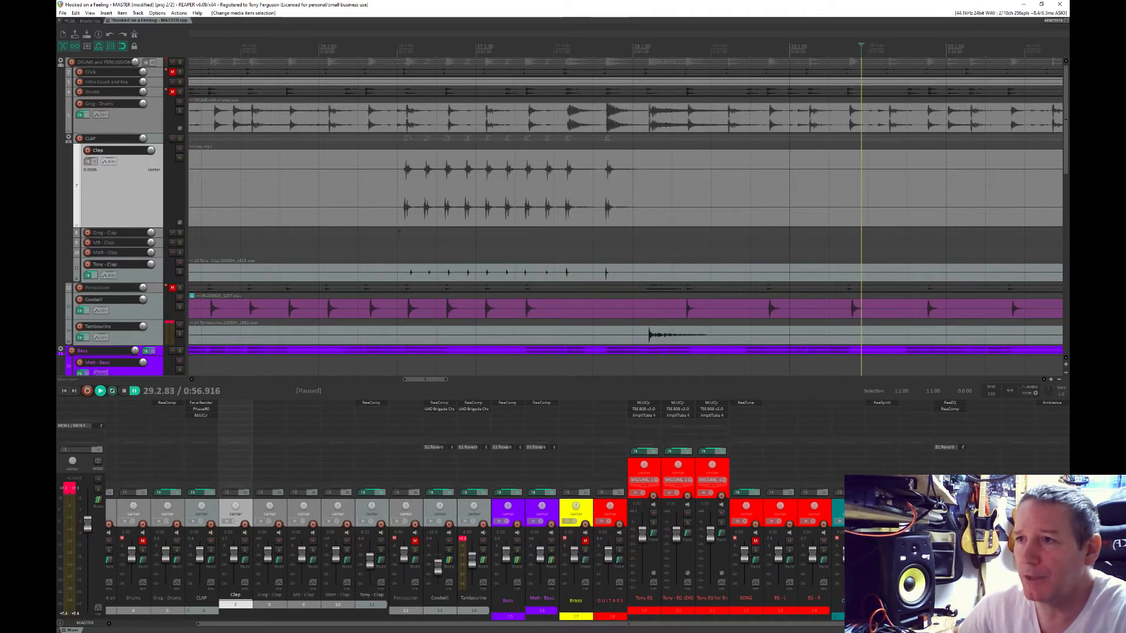
- Place the edit cursor at 22.1.00, look through the remaining clap passages along the song, and shrink the Clap track to minimum height
scroll(398, 233, "down", 5)
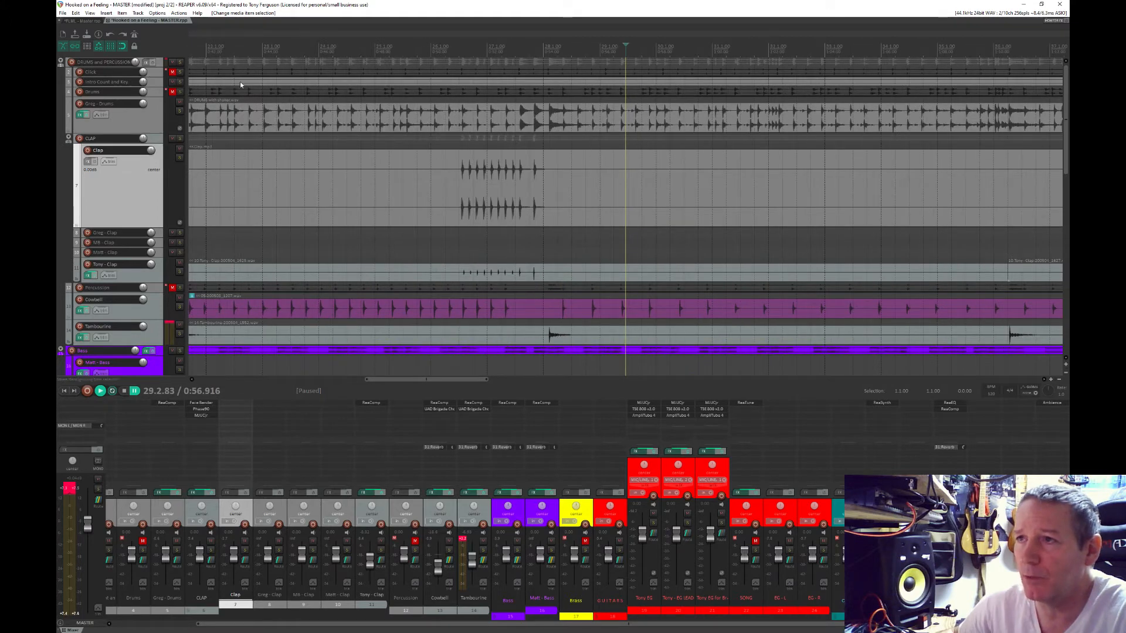
left_click(207, 48)
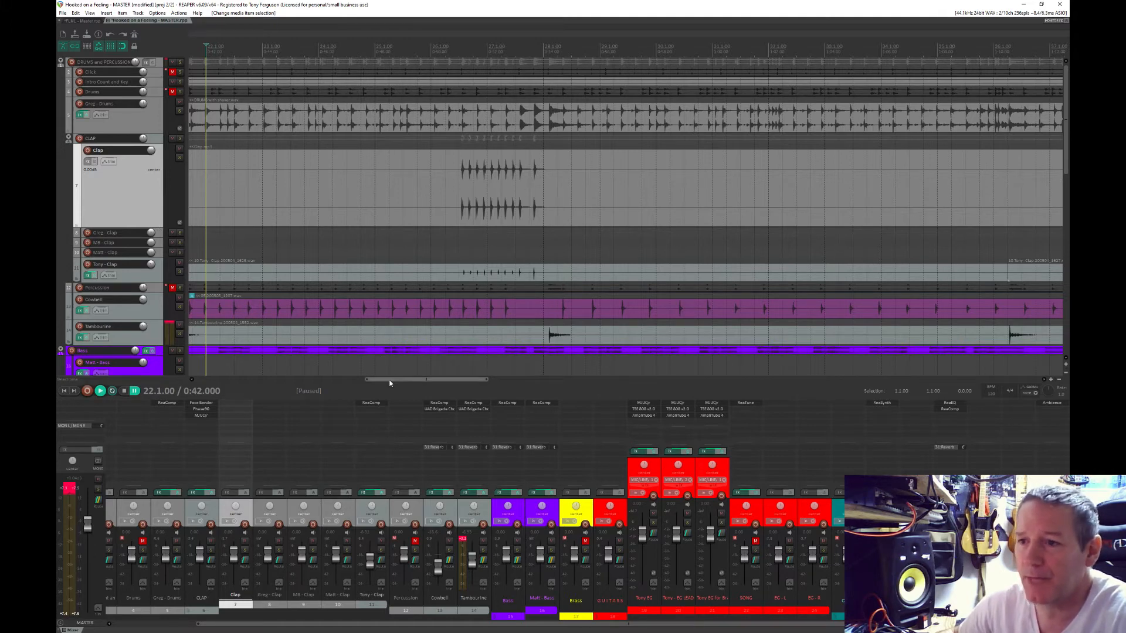
left_click_drag(385, 380, 522, 393)
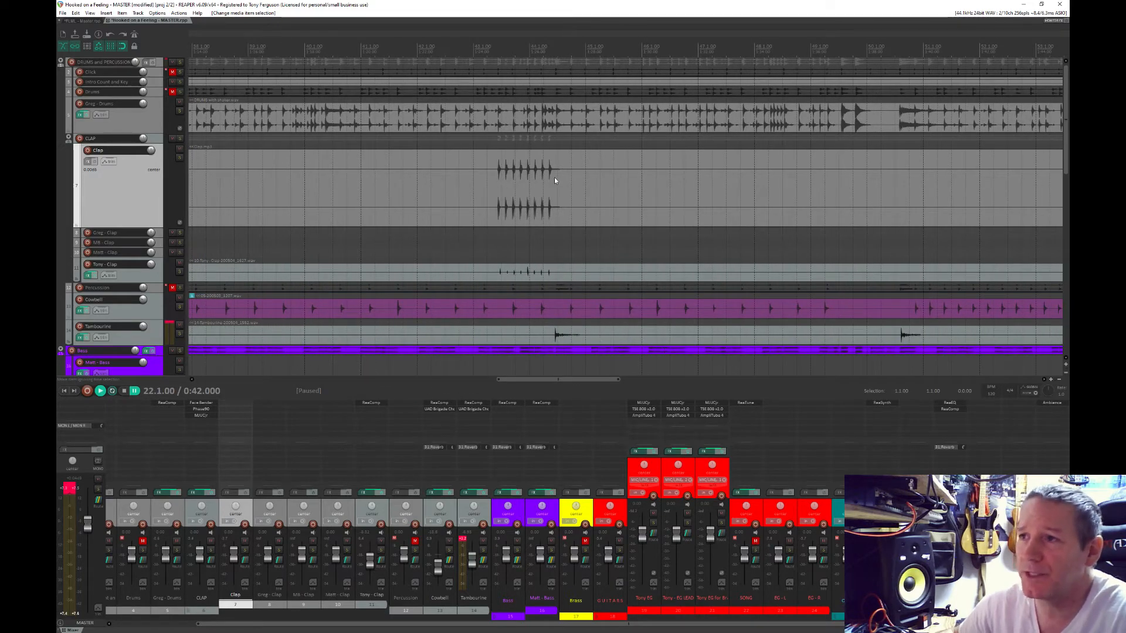
left_click_drag(534, 382, 651, 393)
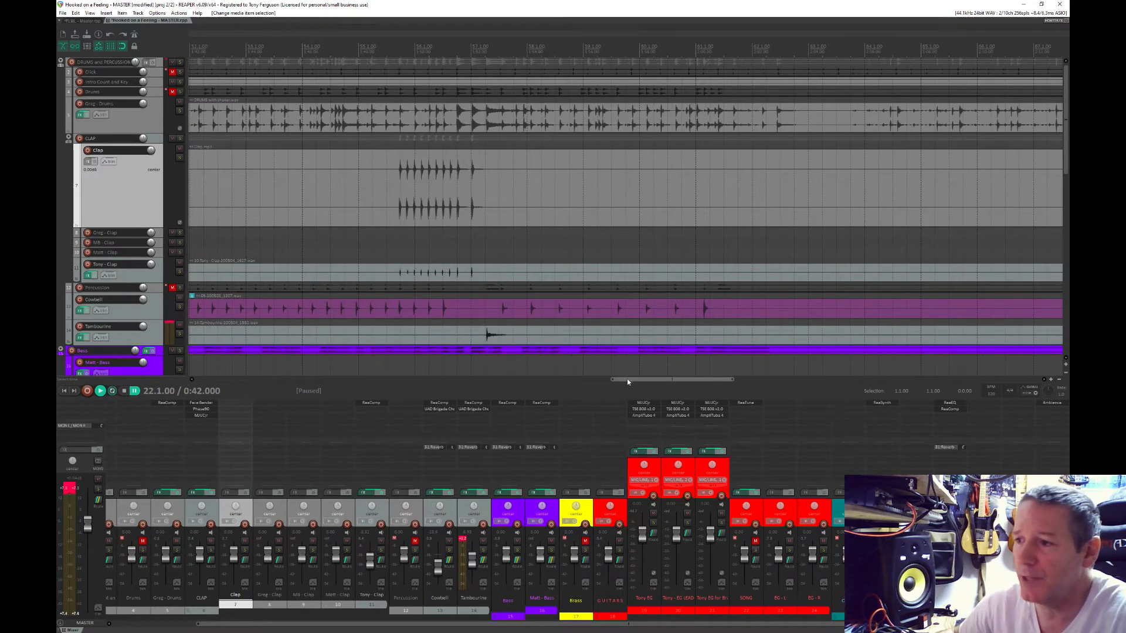
left_click_drag(627, 379, 802, 382)
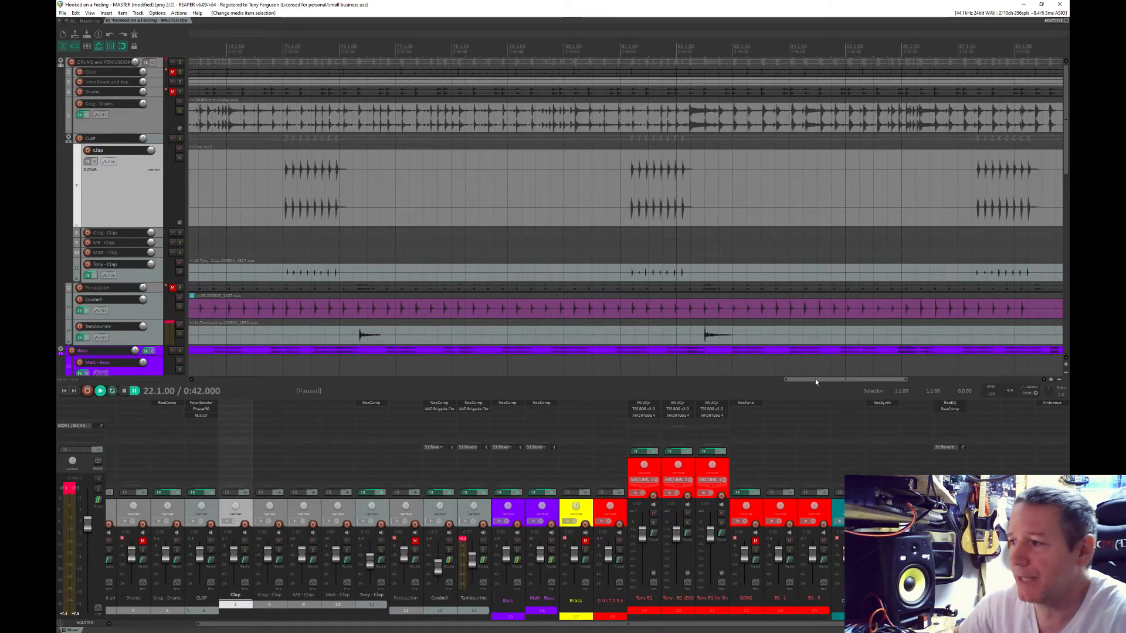
left_click_drag(815, 379, 232, 365)
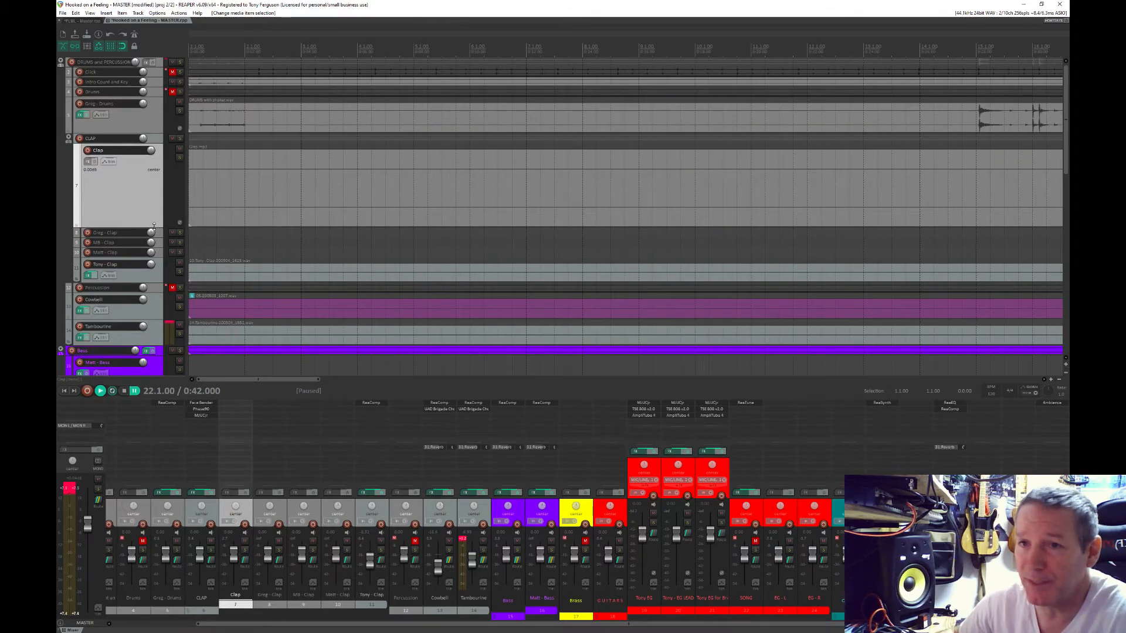
left_click_drag(154, 226, 150, 151)
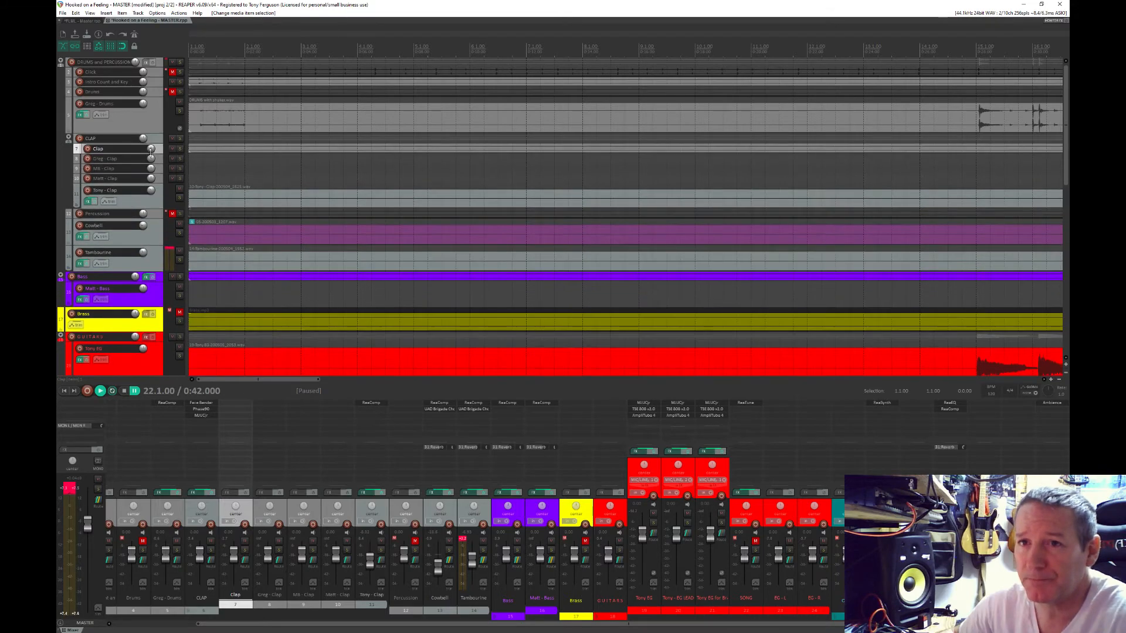
- Examine the waveforms on the VOX and BVOX vocal tracks, both in the intro and across the whole song
scroll(135, 245, "down", 5)
scroll(130, 257, "down", 6)
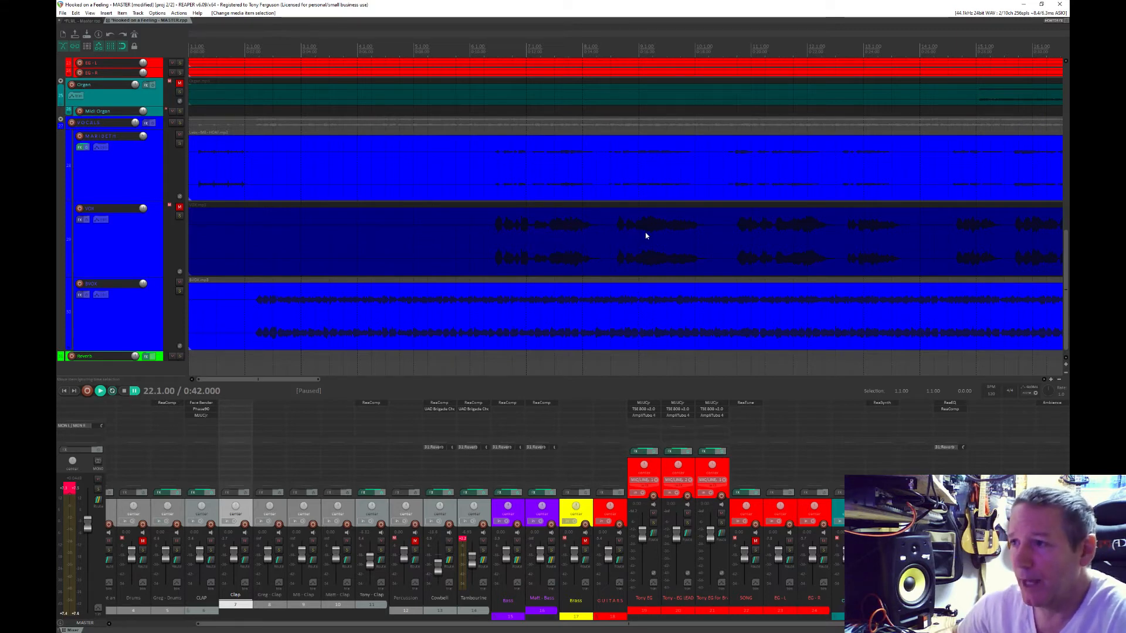
left_click(426, 250)
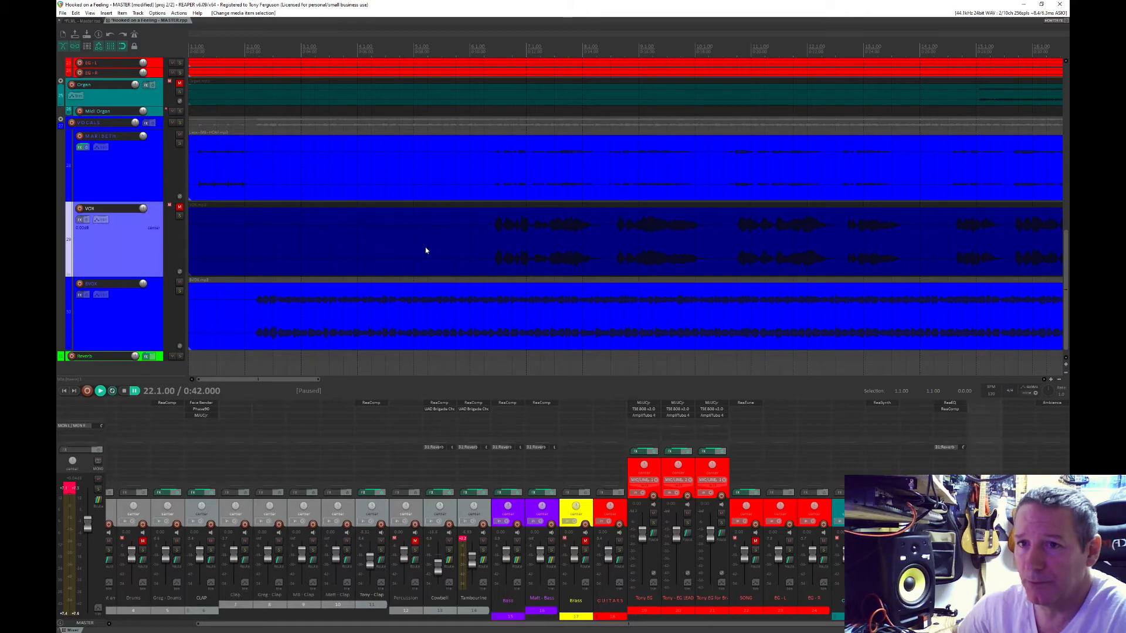
left_click(667, 251)
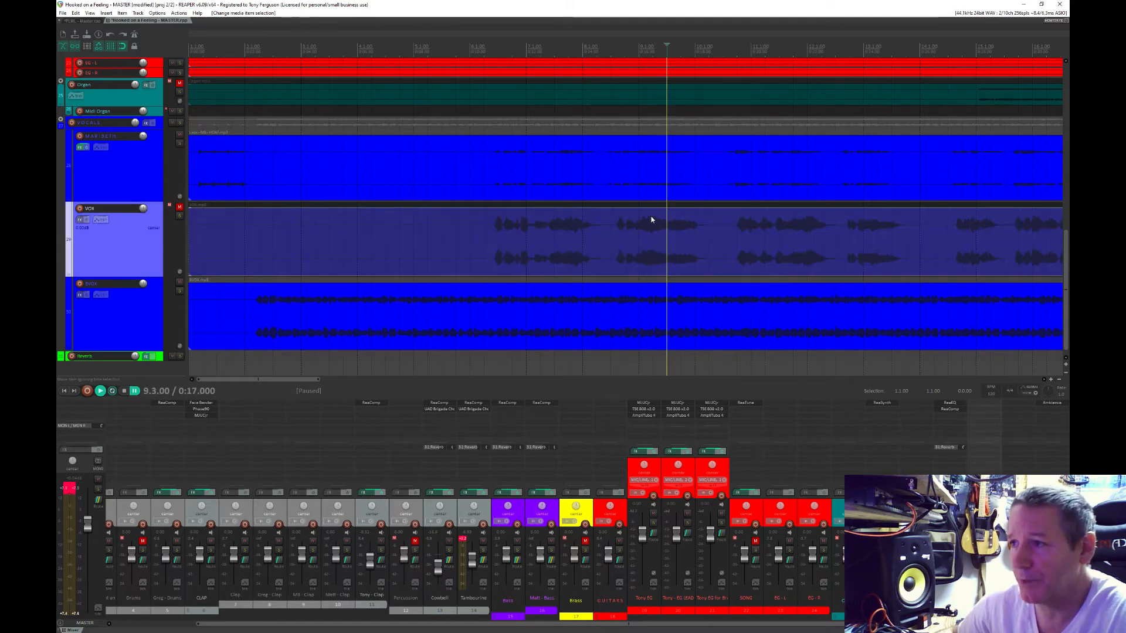
left_click(610, 318)
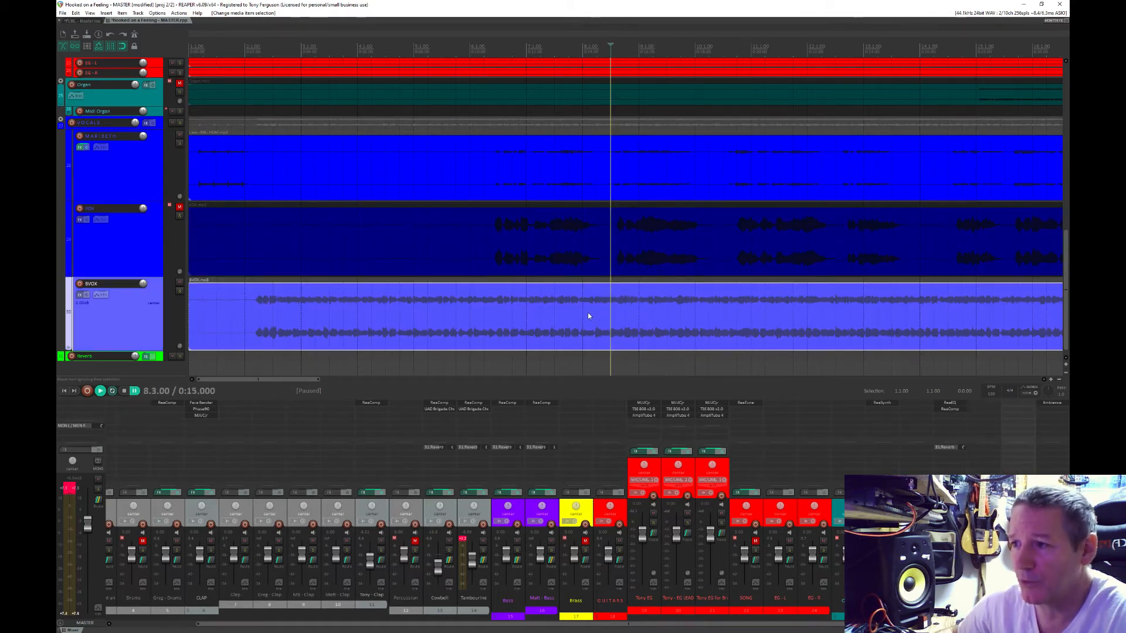
left_click(130, 233)
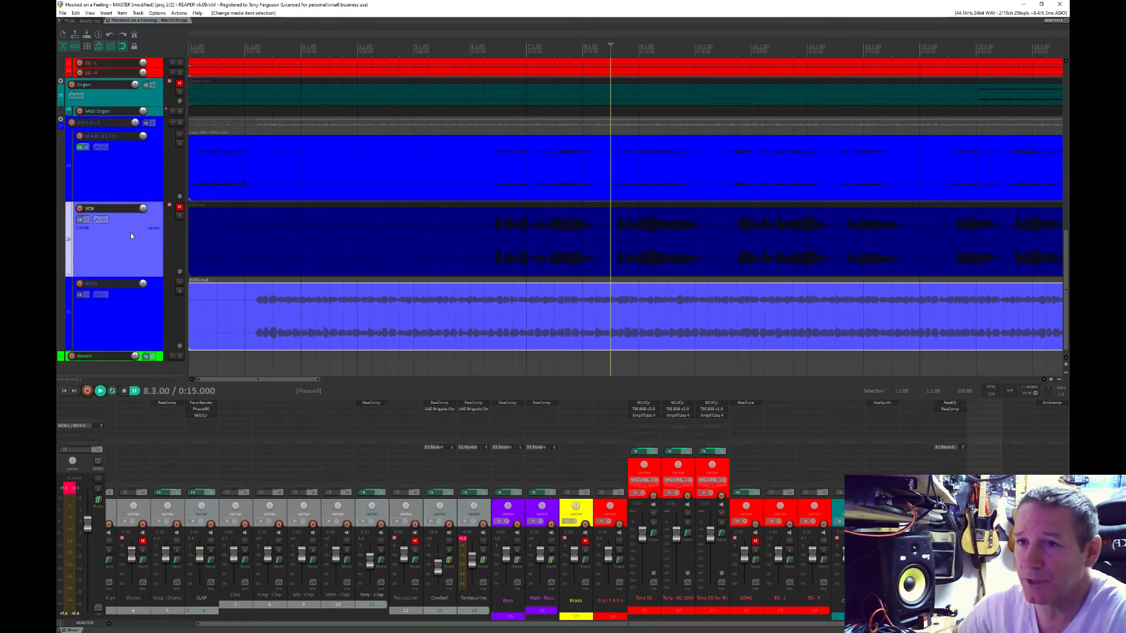
scroll(370, 242, "down", 6)
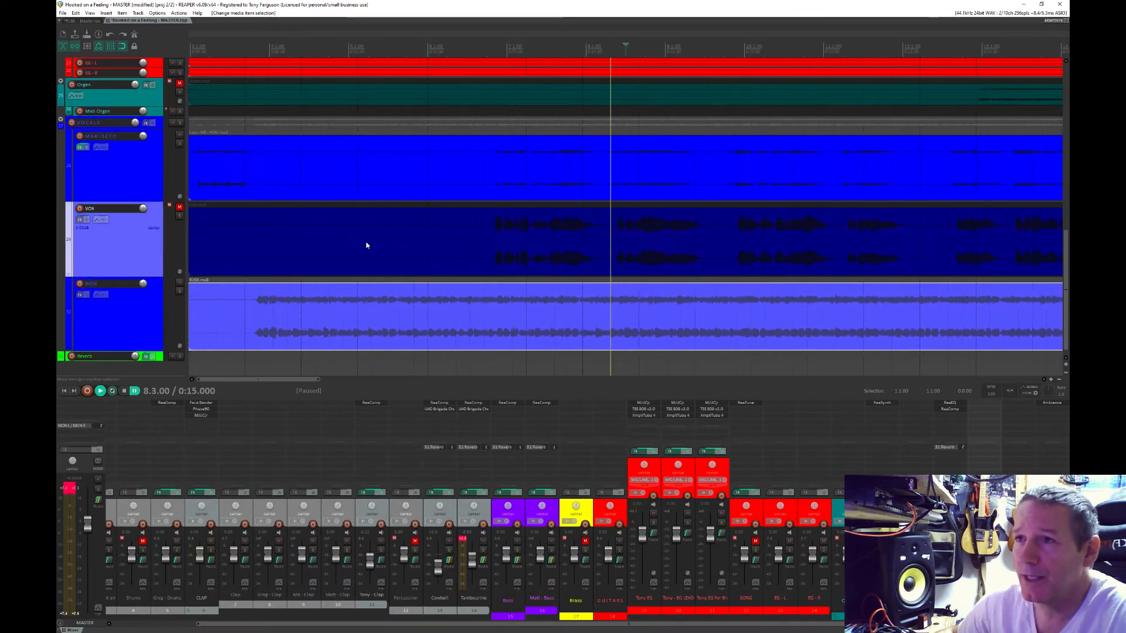
scroll(366, 245, "down", 1)
scroll(367, 245, "up", 1)
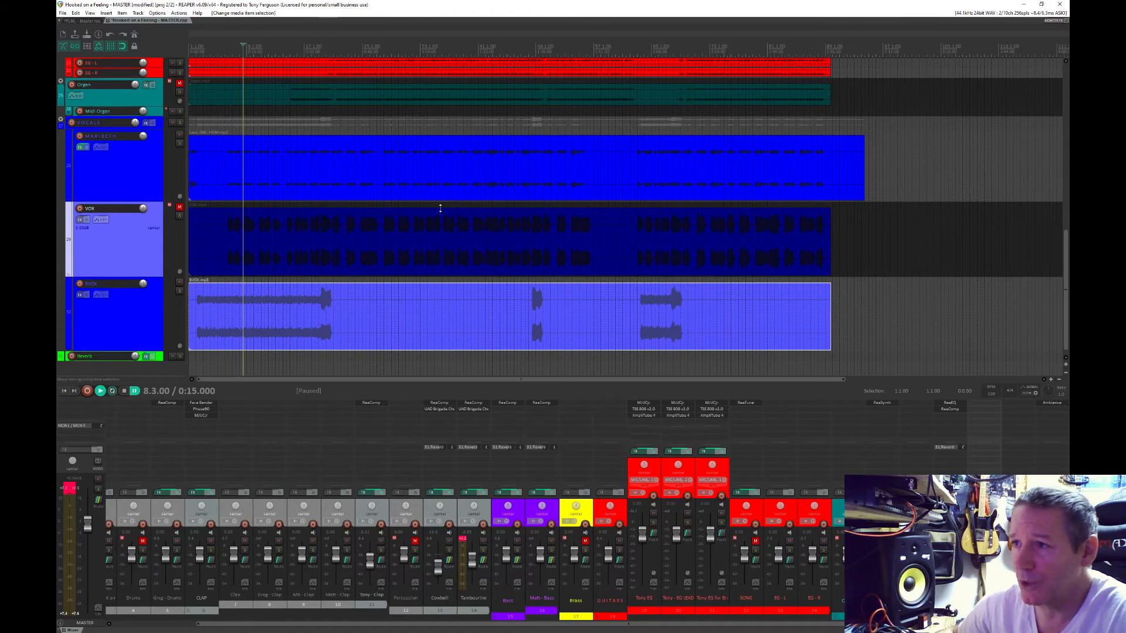
- Select the Cowbell track and increase its height to show its waveform larger
scroll(134, 170, "up", 8)
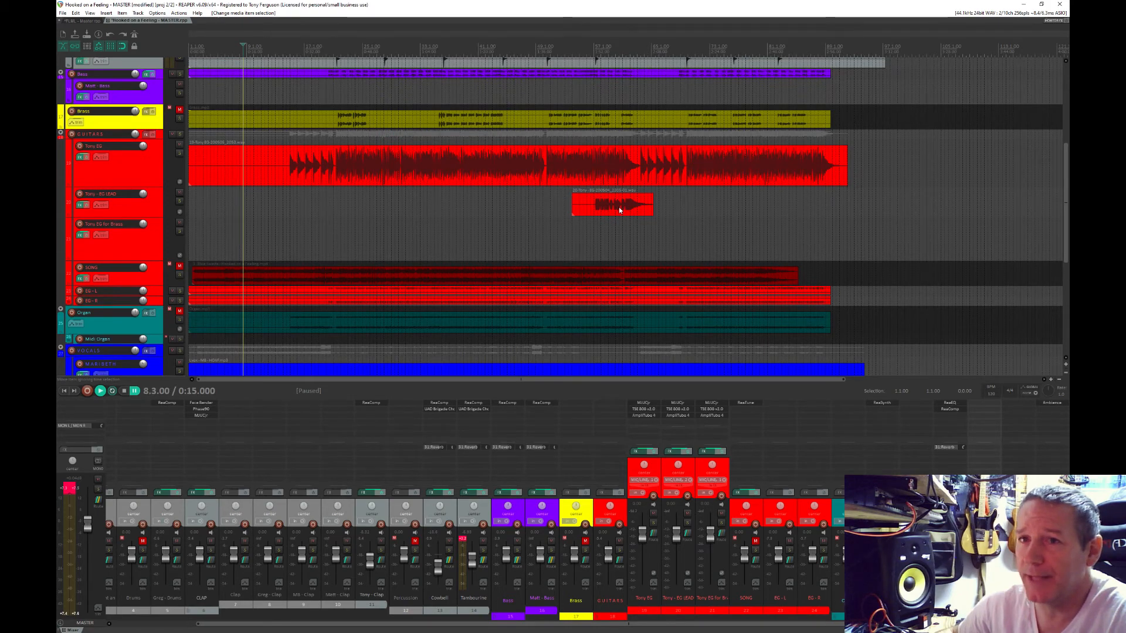
scroll(111, 198, "up", 4)
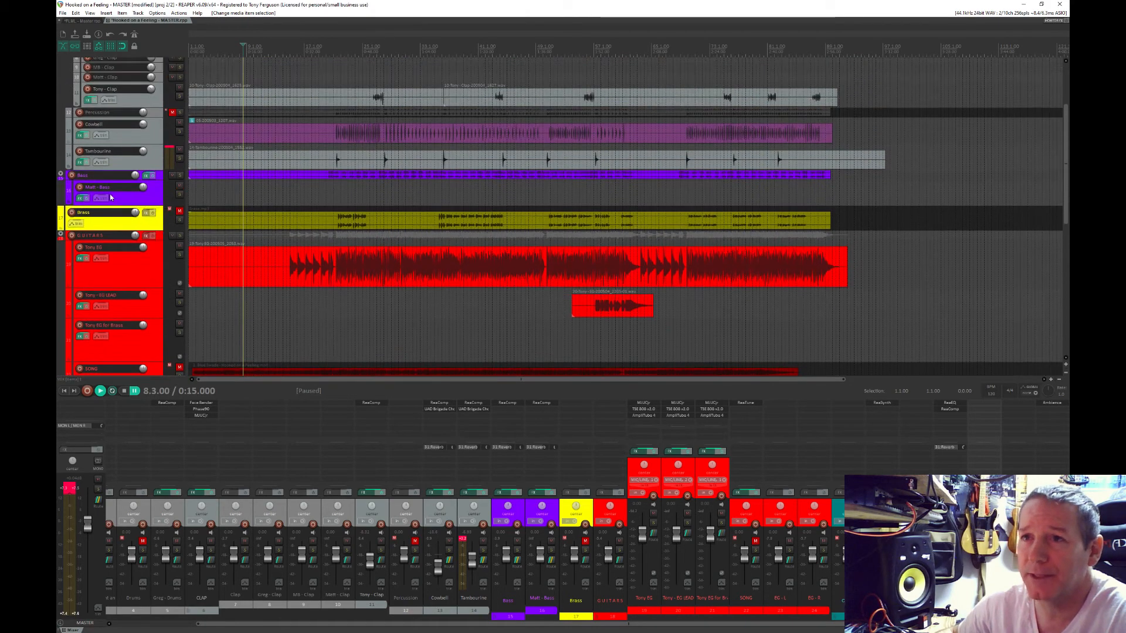
left_click(152, 138)
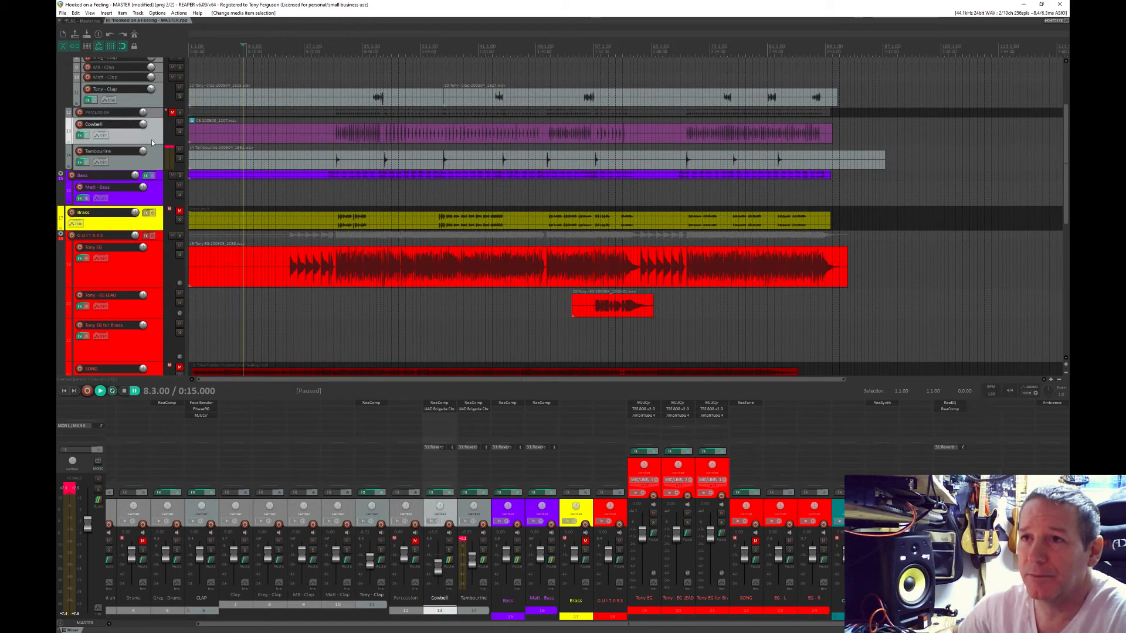
left_click_drag(151, 144, 149, 169)
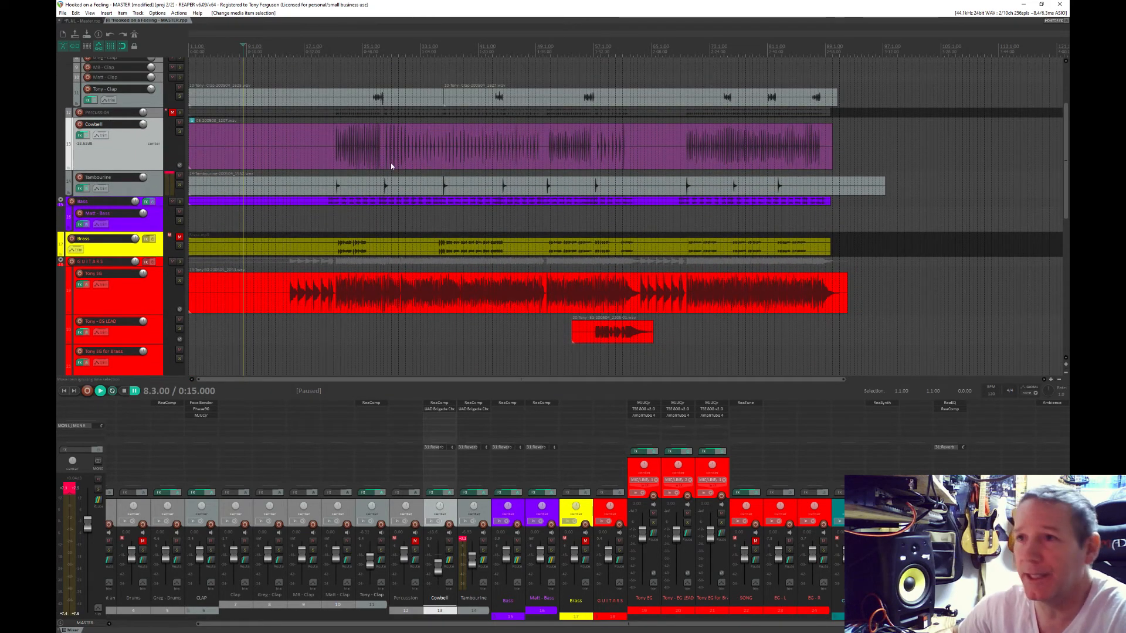
- Look over the project's tracks from the drums and claps down to the vocals
scroll(128, 178, "up", 3)
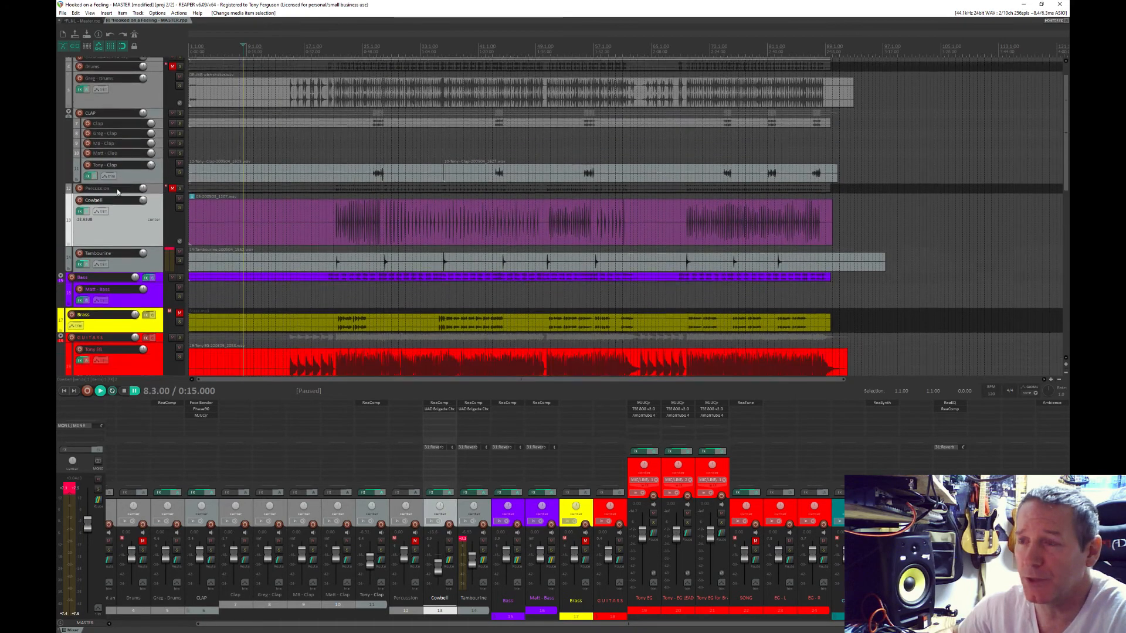
scroll(123, 195, "down", 20)
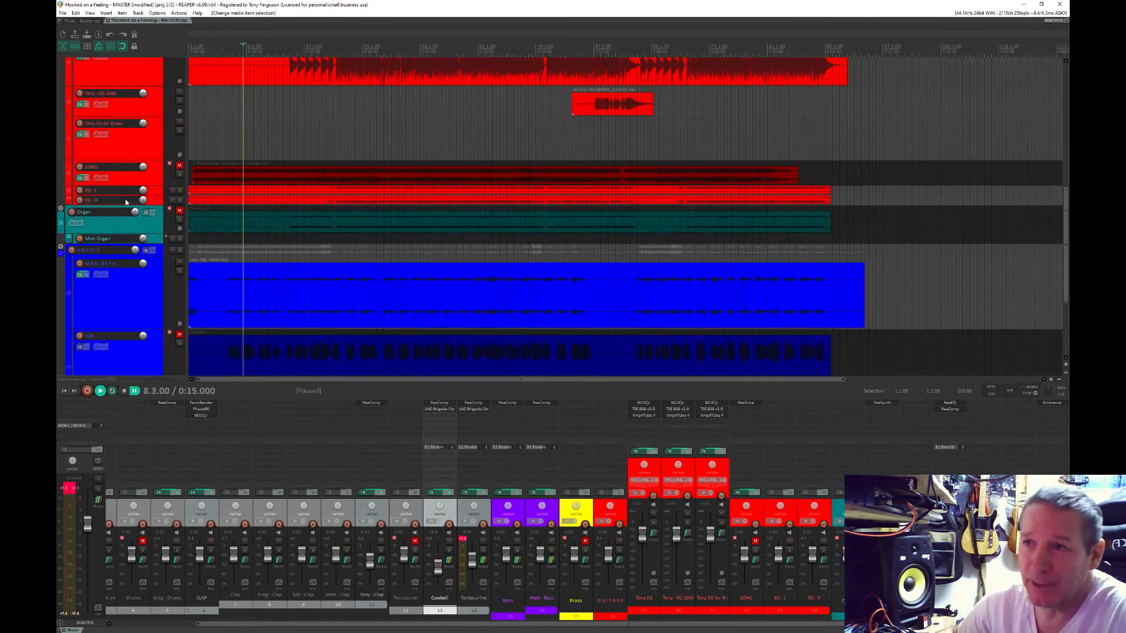
scroll(126, 202, "down", 3)
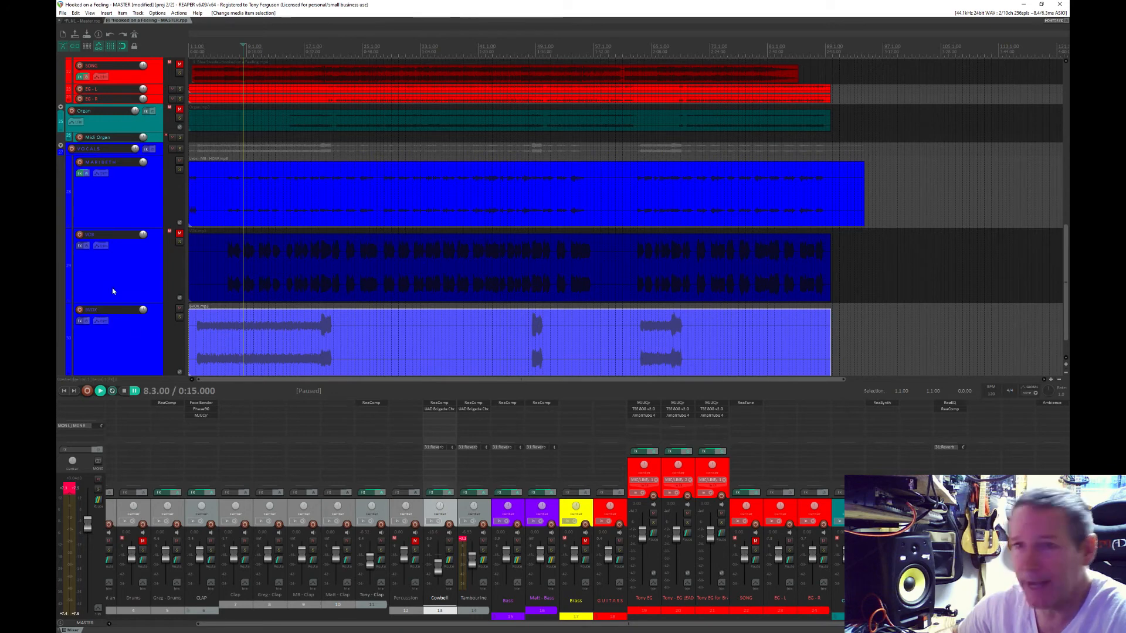
- Select the first track in the VOCALS folder, and inspect the Ambience reverb plug-in's settings on the reverb track, closing its windows when done
left_click(114, 206)
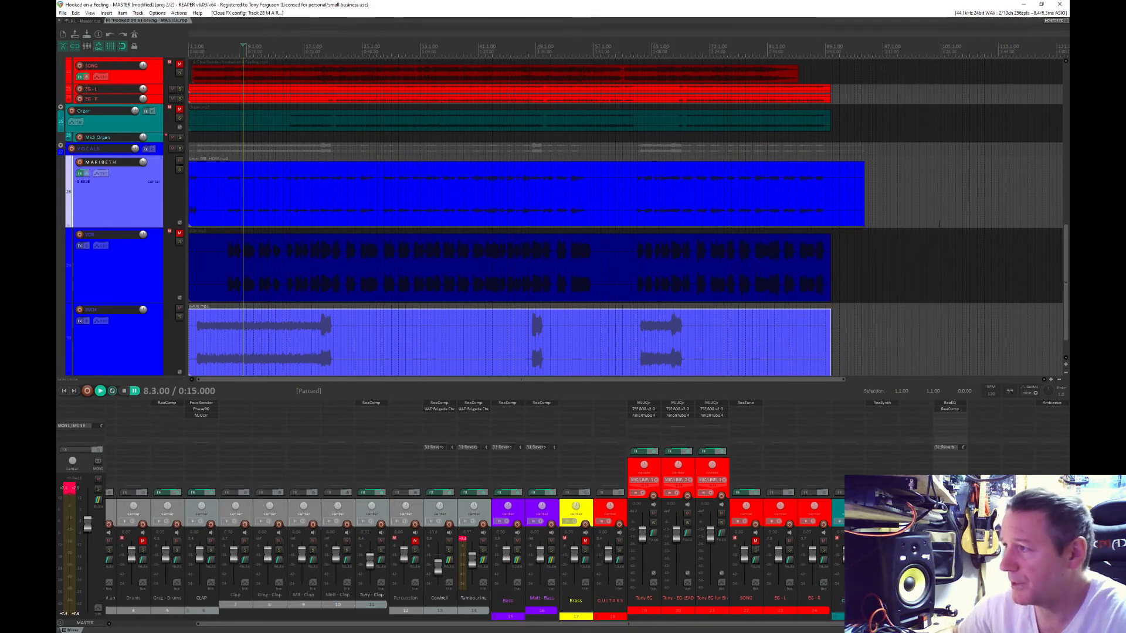
left_click(938, 211)
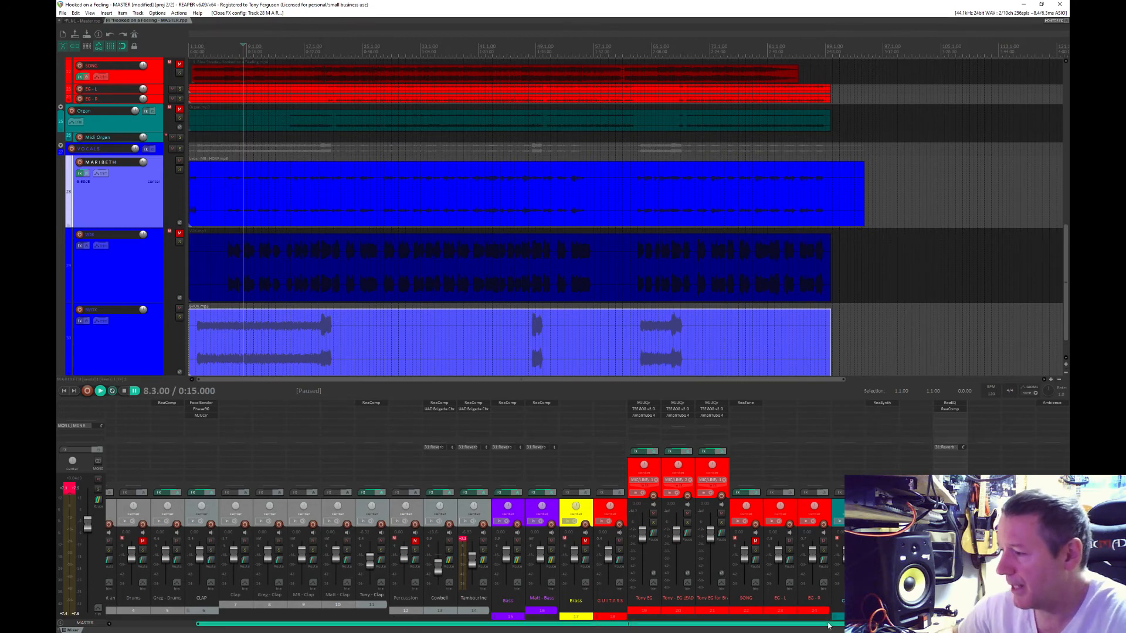
left_click(1052, 403)
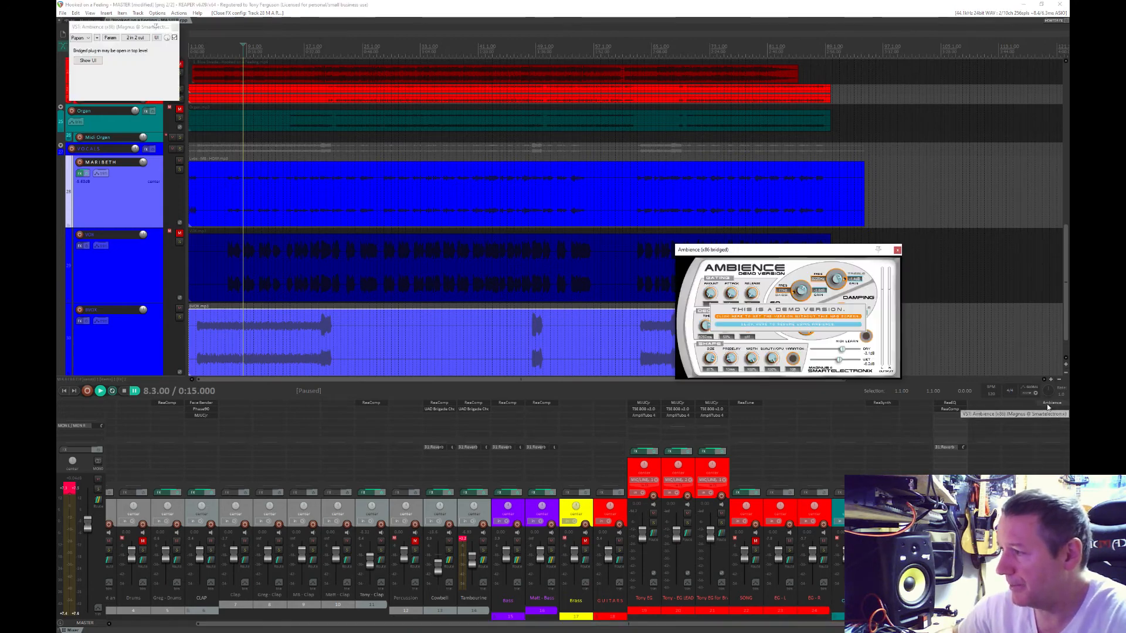
left_click(825, 324)
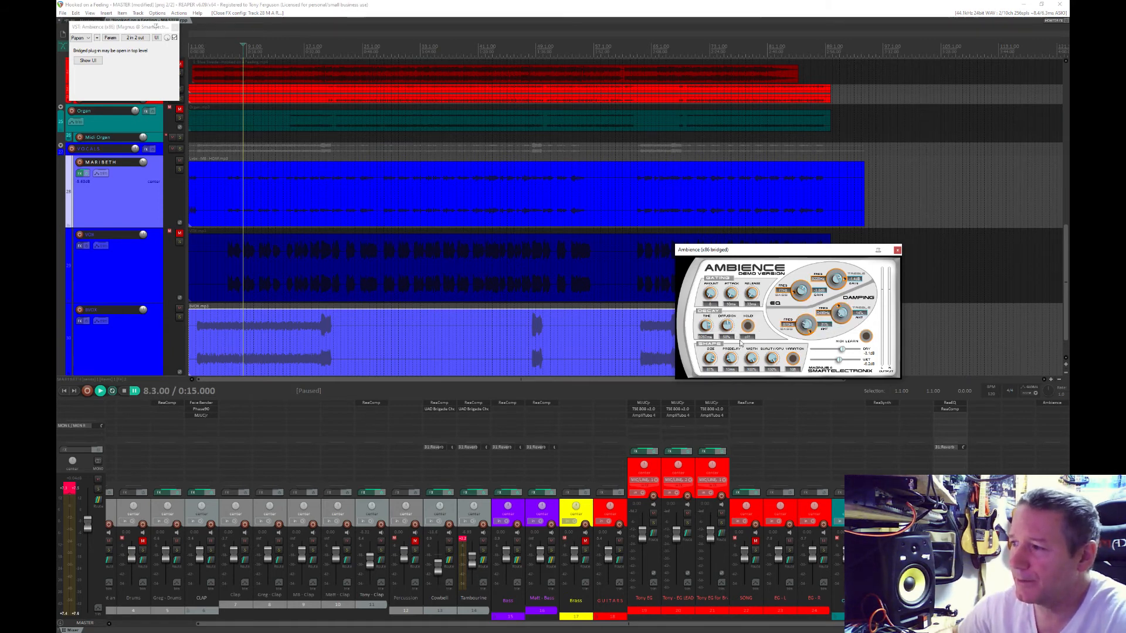
left_click(898, 251)
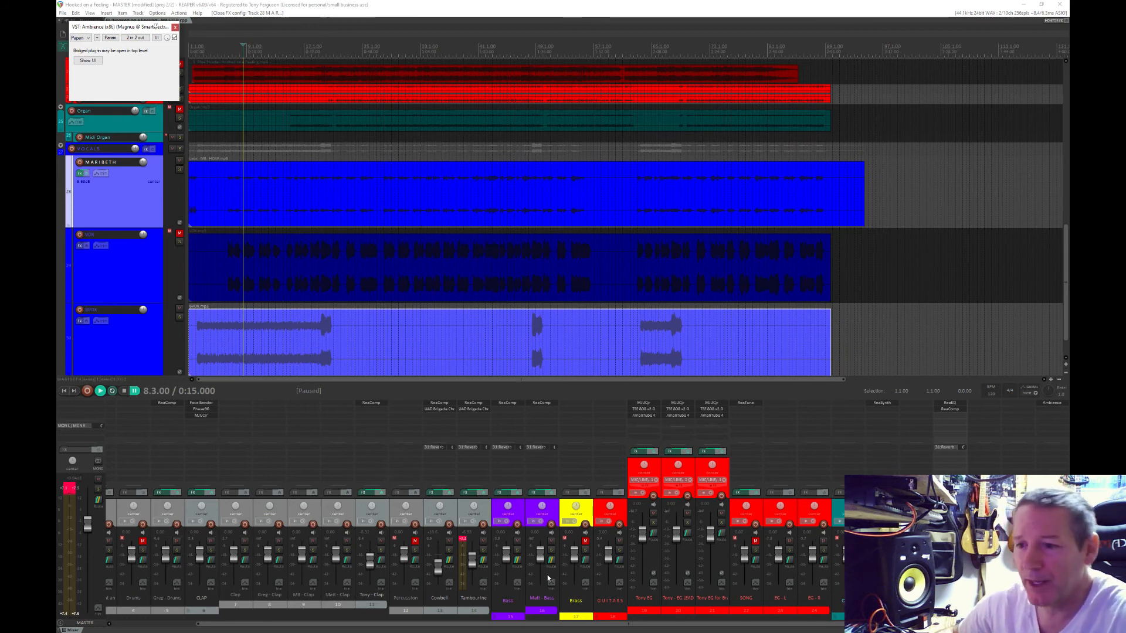
scroll(454, 628, "left", 3)
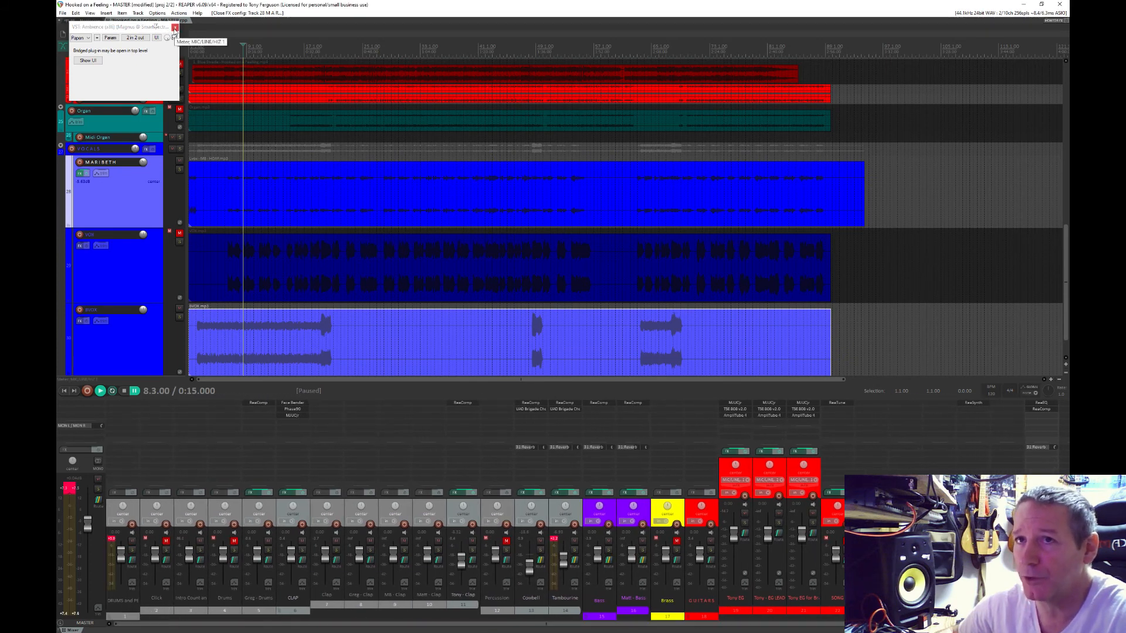
left_click(174, 27)
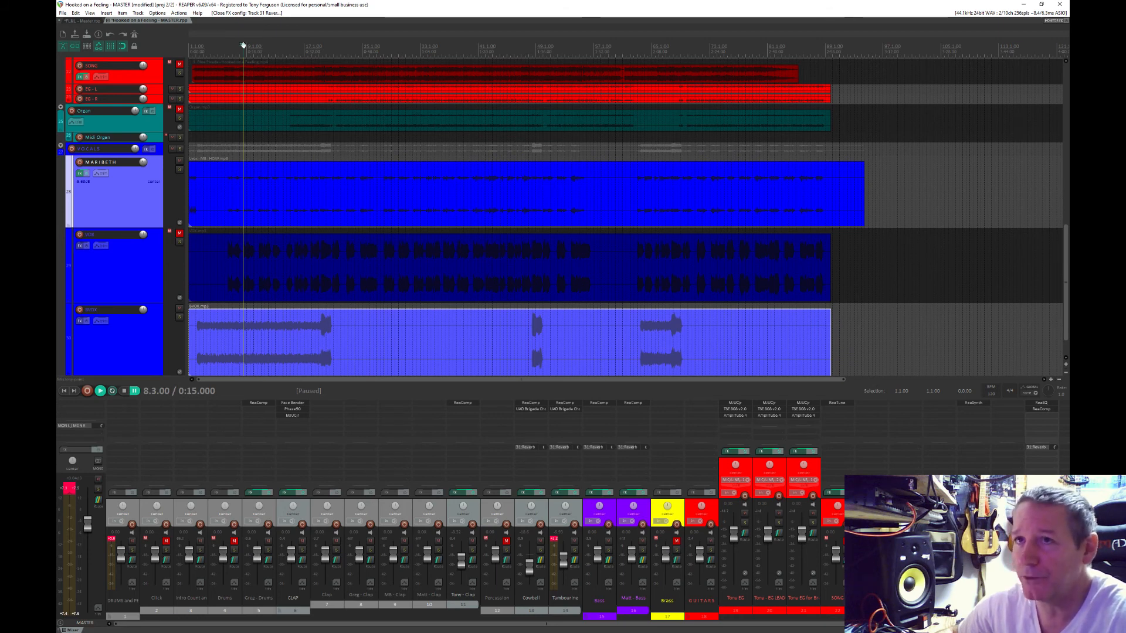
- Place the edit cursor at 60.1.00 and set the time selection over the gap in the vocals from 55.4.00 to 63.1.00
left_click_drag(581, 56, 640, 57)
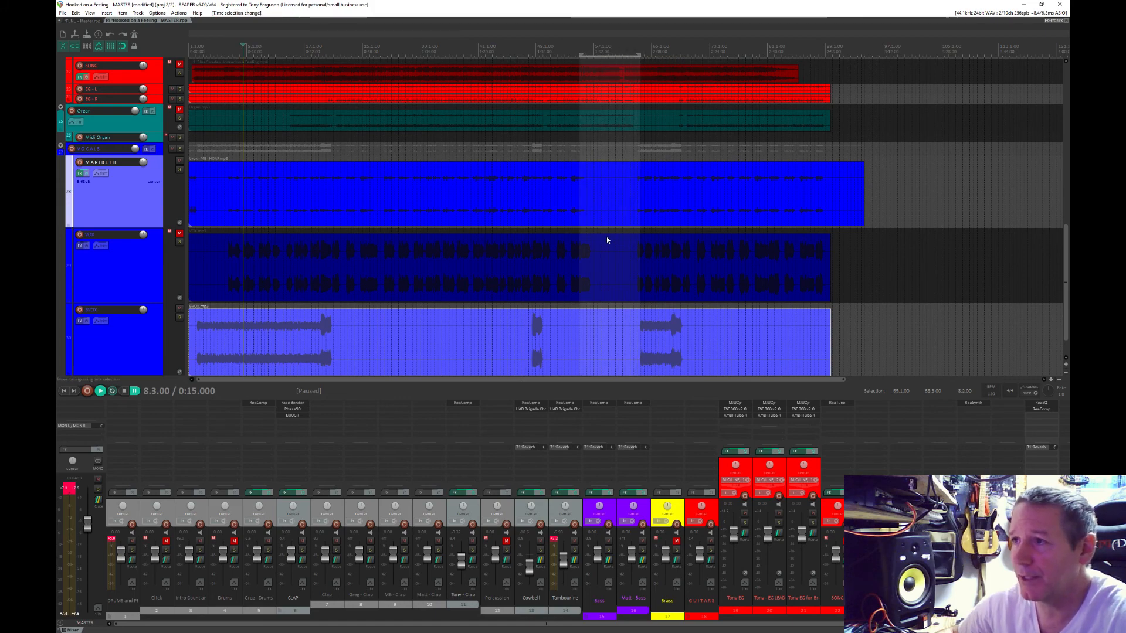
scroll(606, 237, "up", 3)
scroll(597, 216, "down", 4)
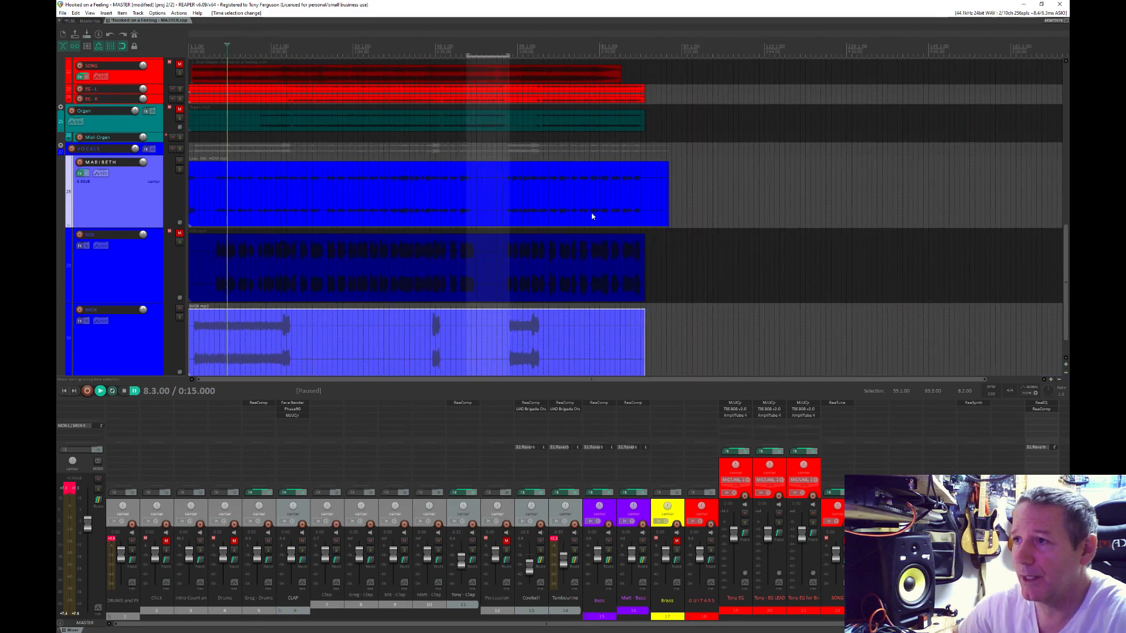
left_click(485, 213)
scroll(484, 212, "up", 6)
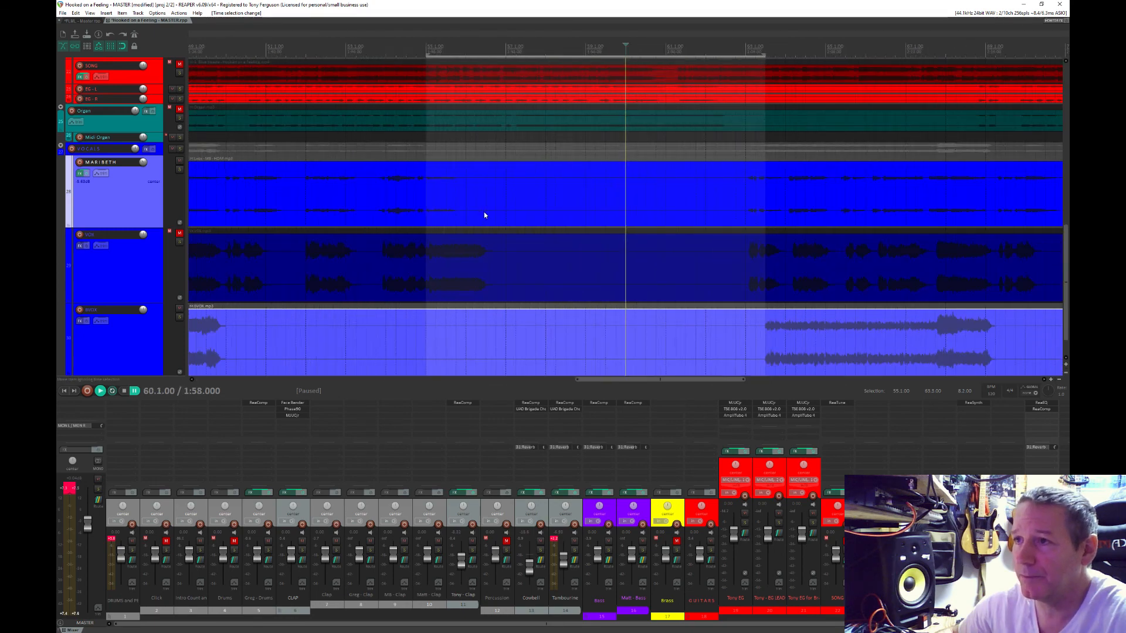
left_click_drag(458, 49, 746, 53)
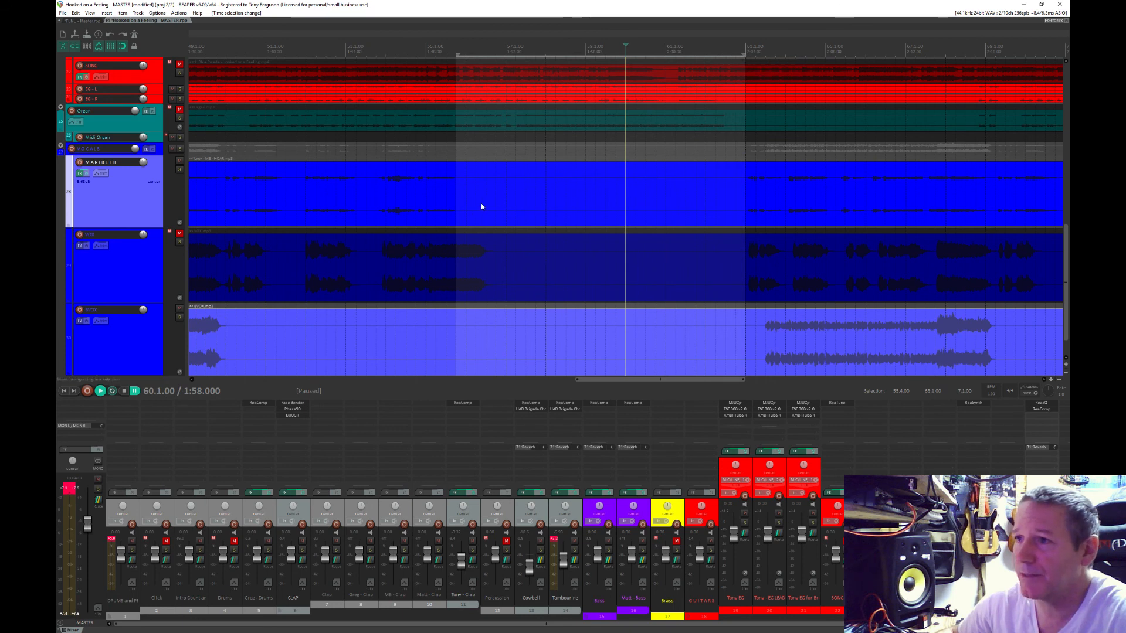